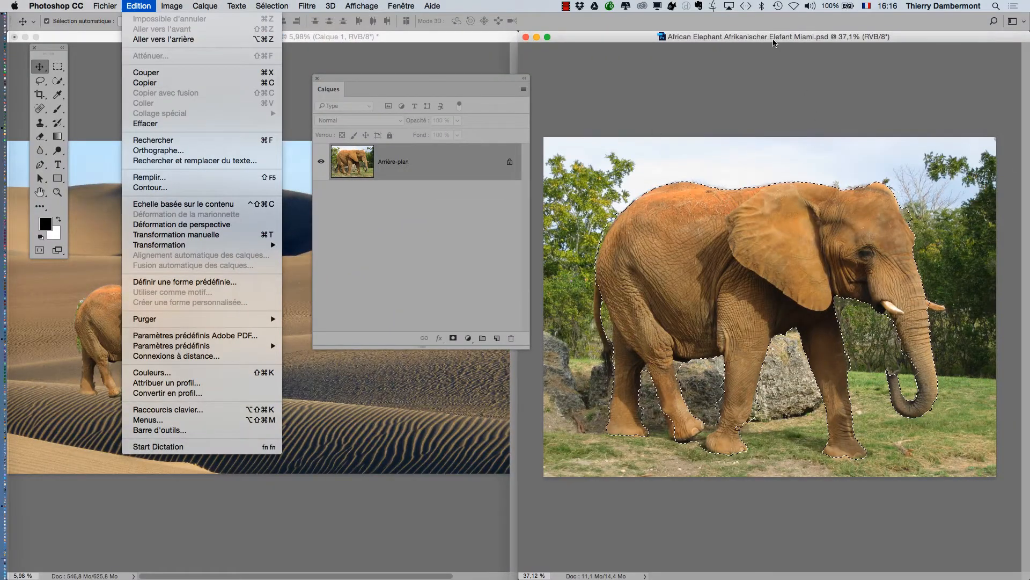
pyautogui.click(774, 43)
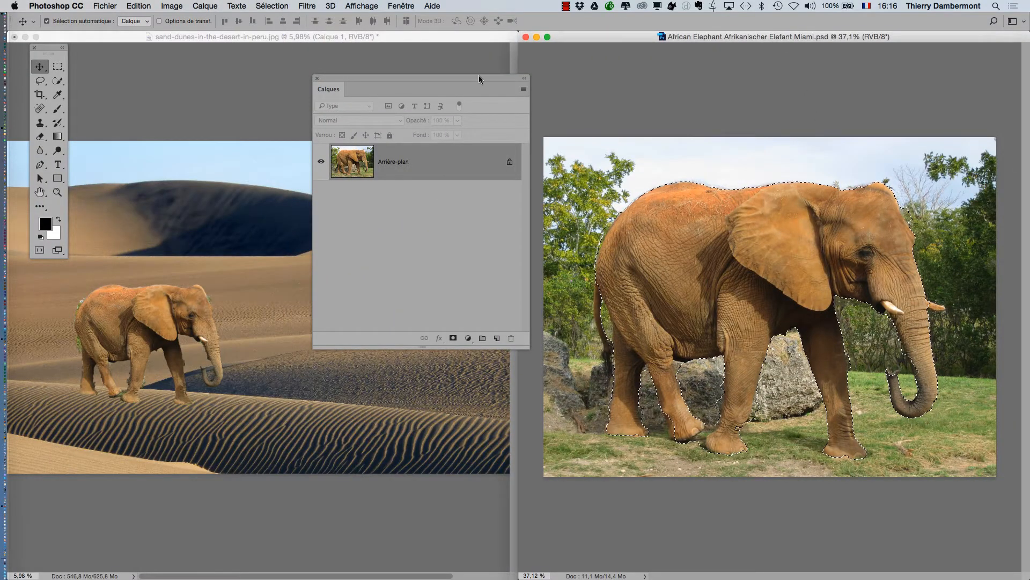
pyautogui.moveTo(455, 77); pyautogui.dragTo(499, 98)
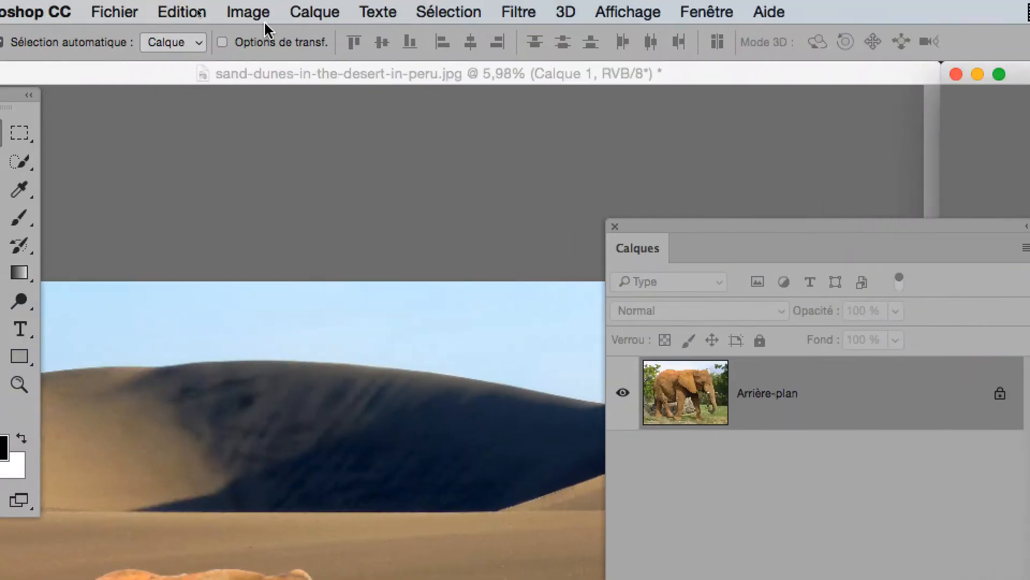
pyautogui.click(313, 15)
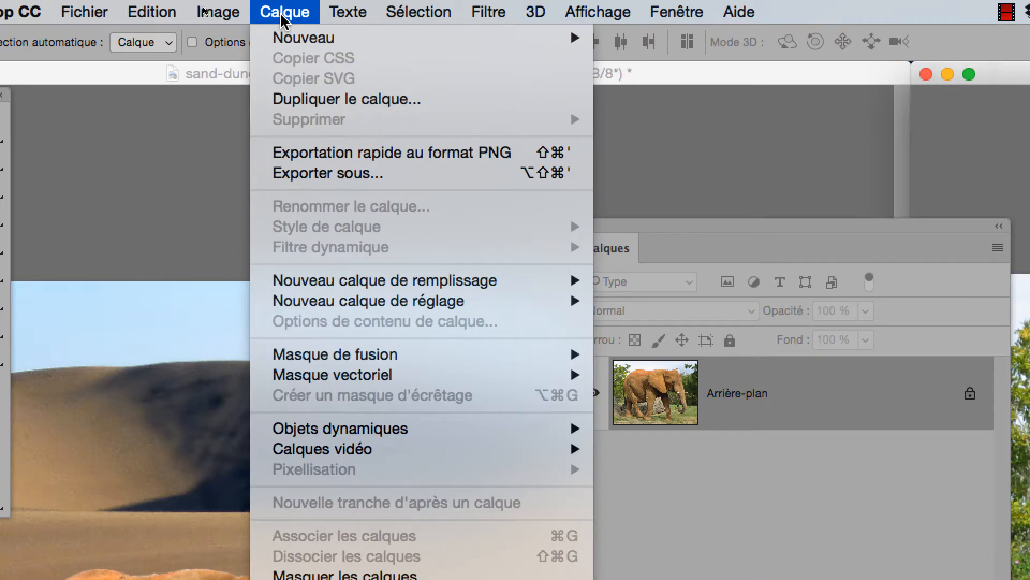
pyautogui.click(283, 16)
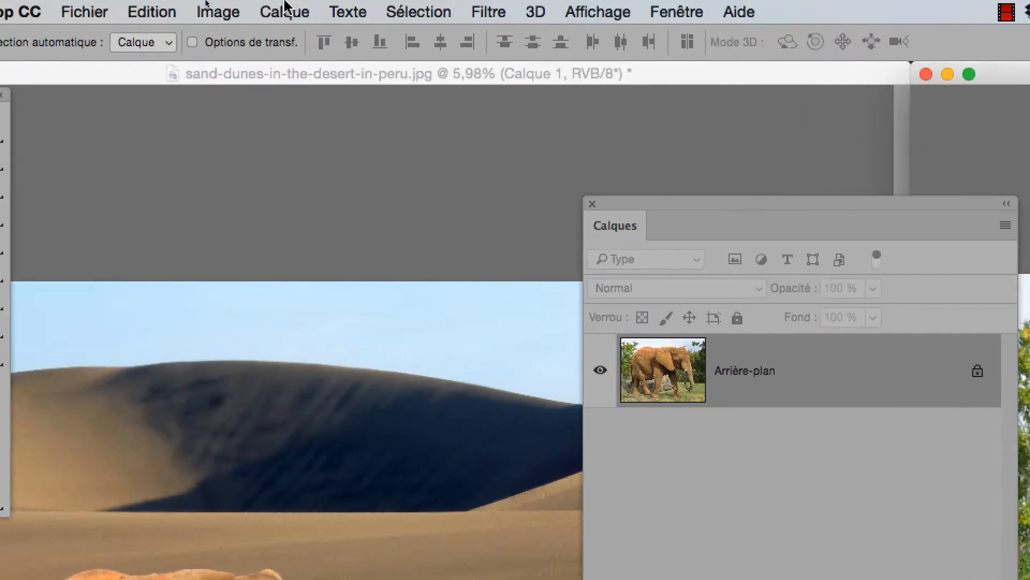
pyautogui.click(283, 11)
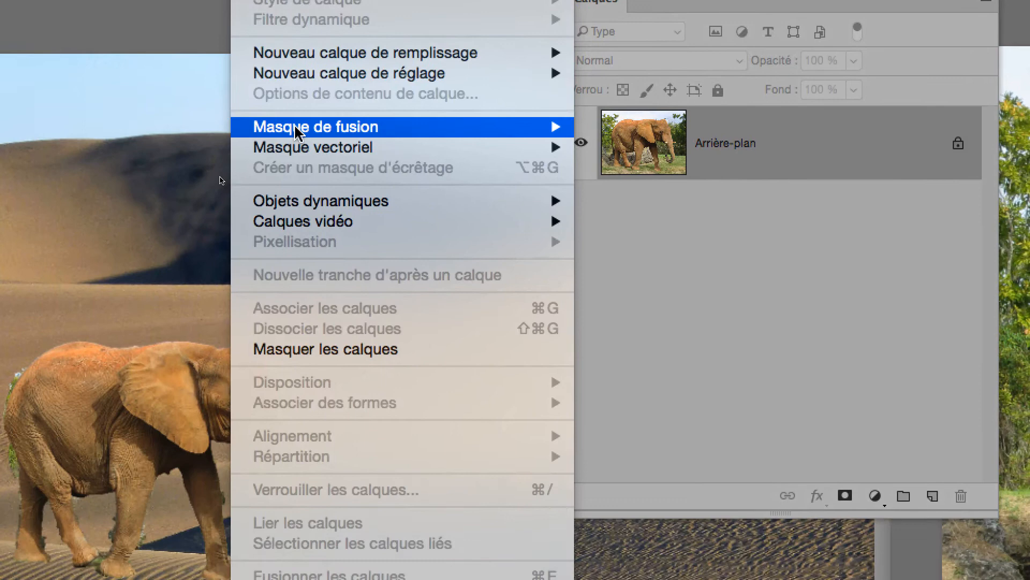
pyautogui.moveTo(314, 318)
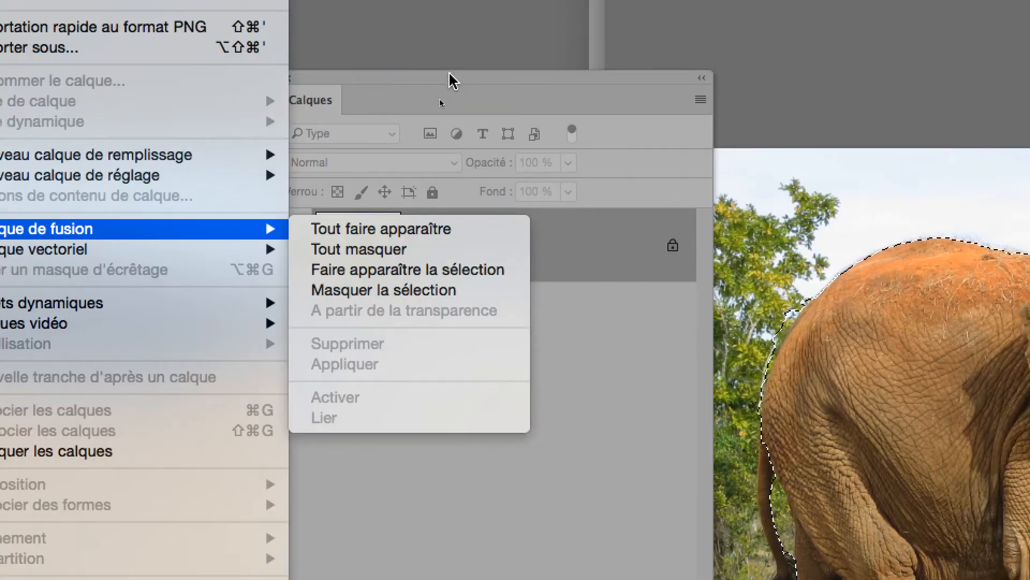
pyautogui.click(450, 75)
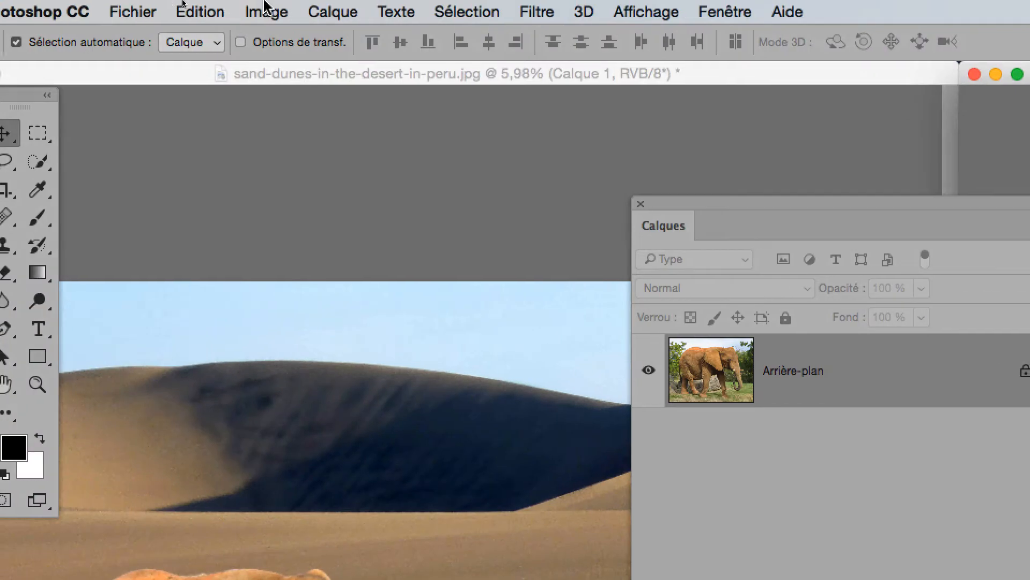
# Add a layer mask to the elephant photo's background layer that reveals only the selected elephant (Faire apparaître la sélection)
pyautogui.click(333, 11)
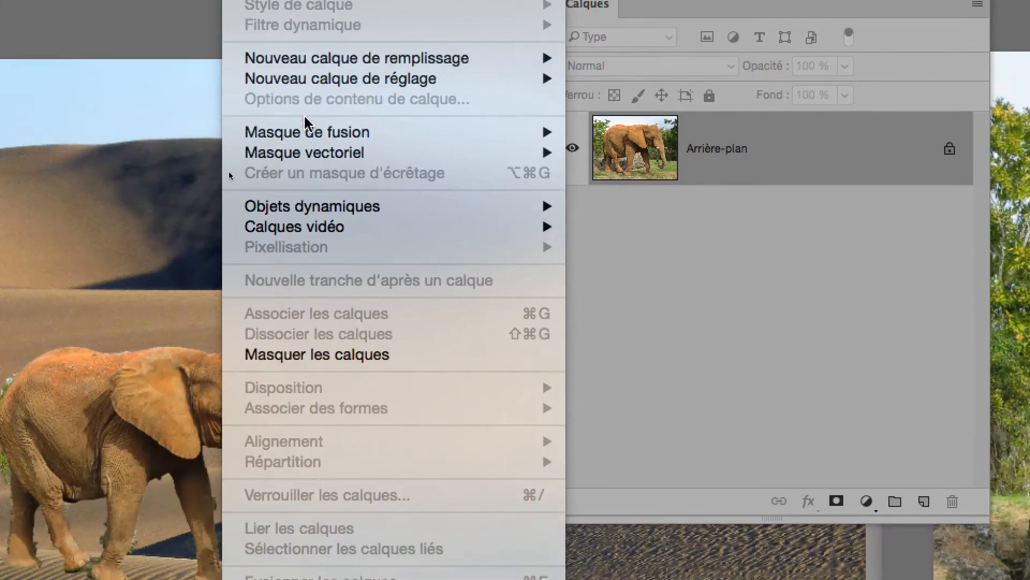
pyautogui.moveTo(304, 132)
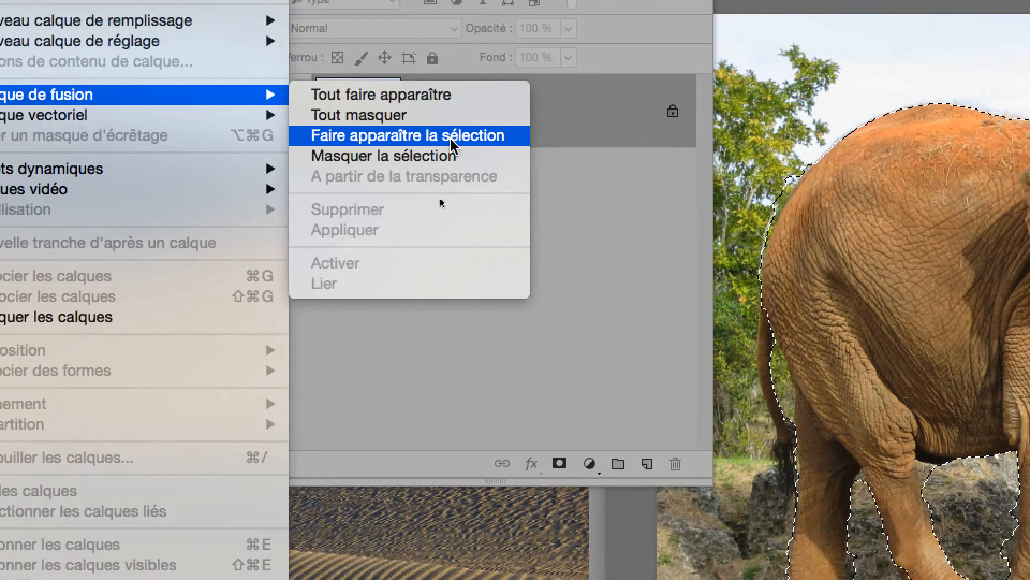
pyautogui.click(451, 140)
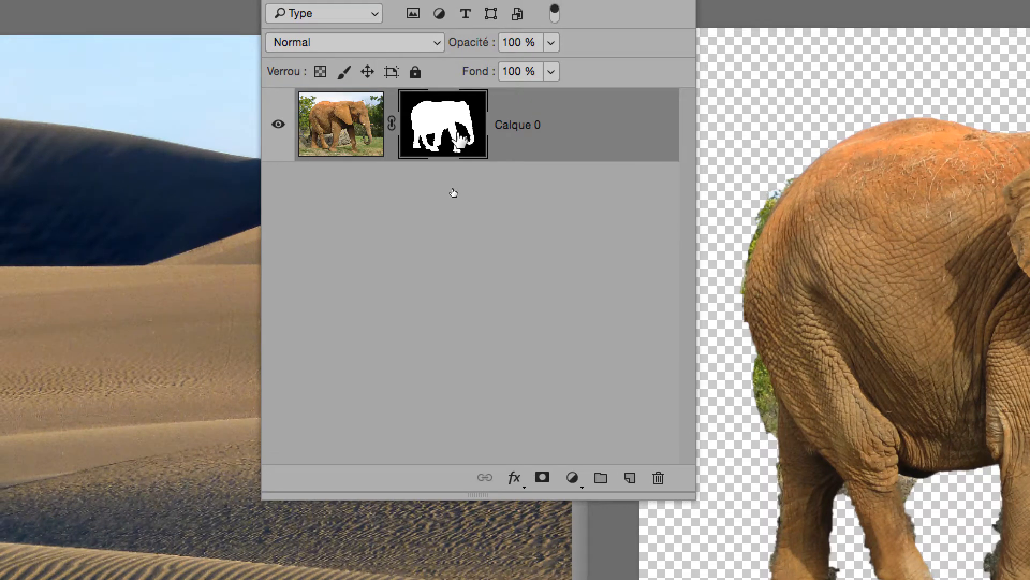
# Disable and re-enable the elephant layer's mask repeatedly to compare the full photo with the cut-out, leaving the mask enabled
pyautogui.keyDown('shift'); pyautogui.click(460, 139); pyautogui.keyUp('shift')
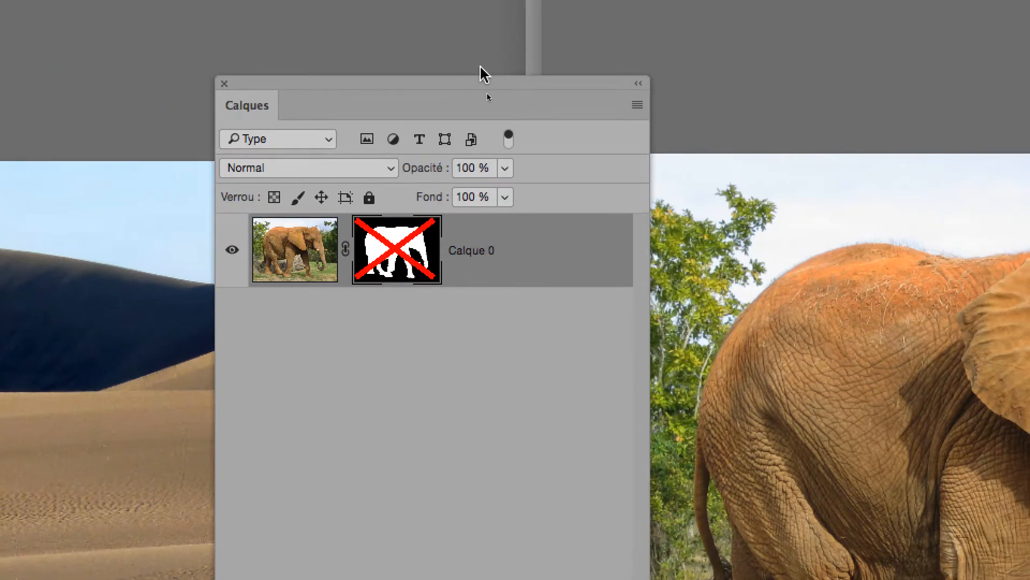
pyautogui.moveTo(495, 74); pyautogui.dragTo(896, 59)
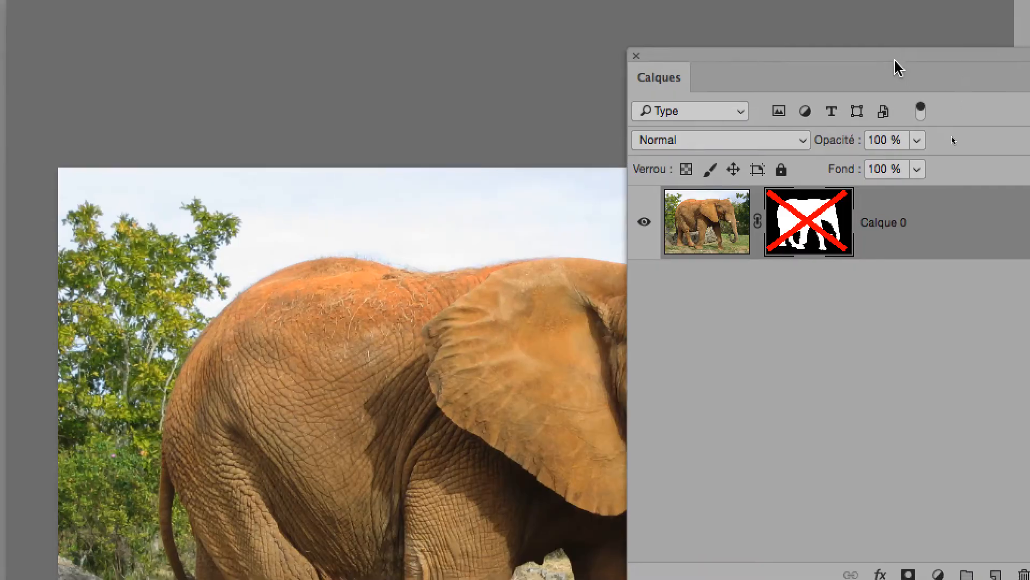
pyautogui.keyDown('shift'); pyautogui.click(874, 122); pyautogui.keyUp('shift')
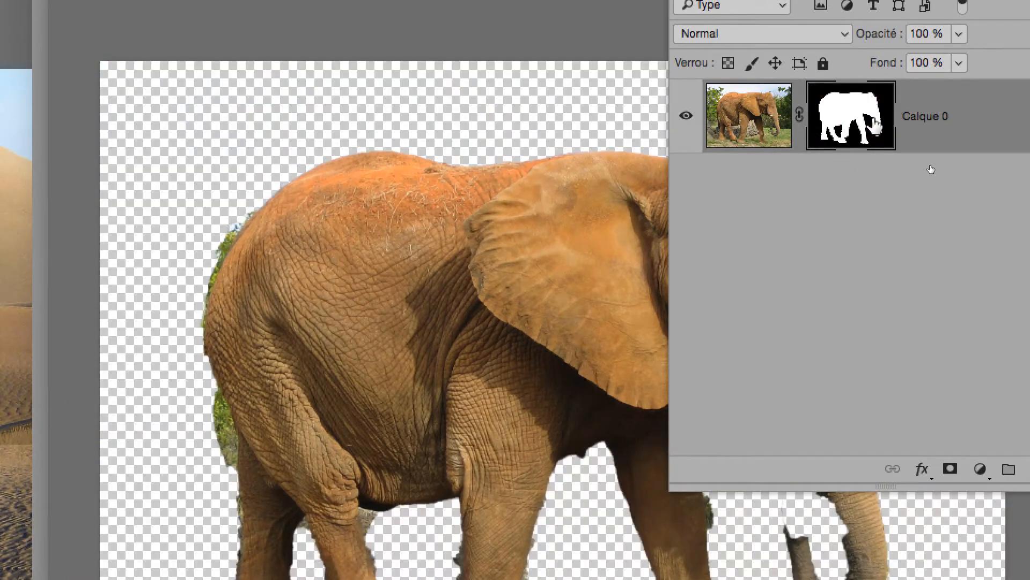
pyautogui.keyDown('shift'); pyautogui.click(875, 122); pyautogui.keyUp('shift')
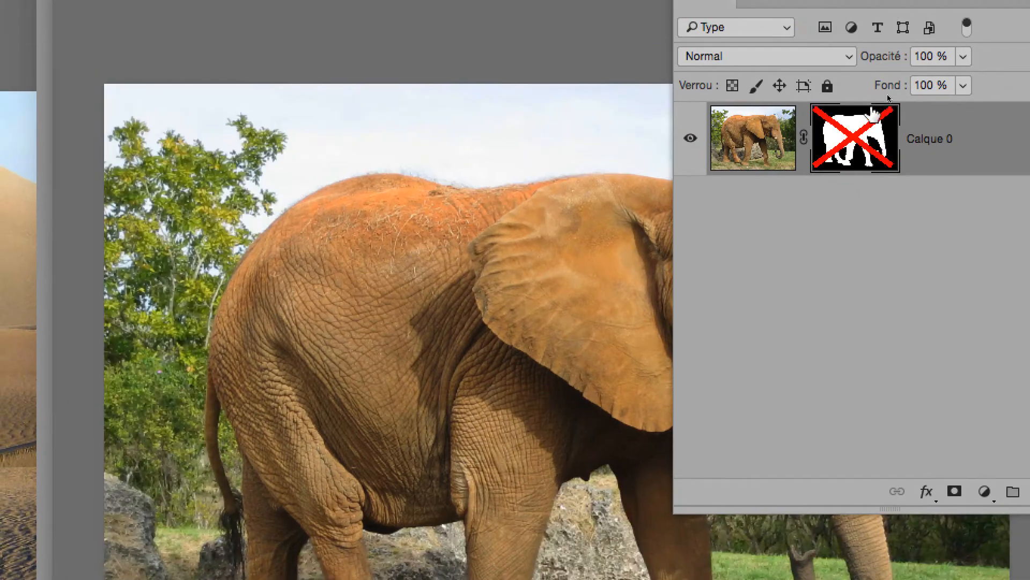
pyautogui.moveTo(830, 63); pyautogui.dragTo(522, 46)
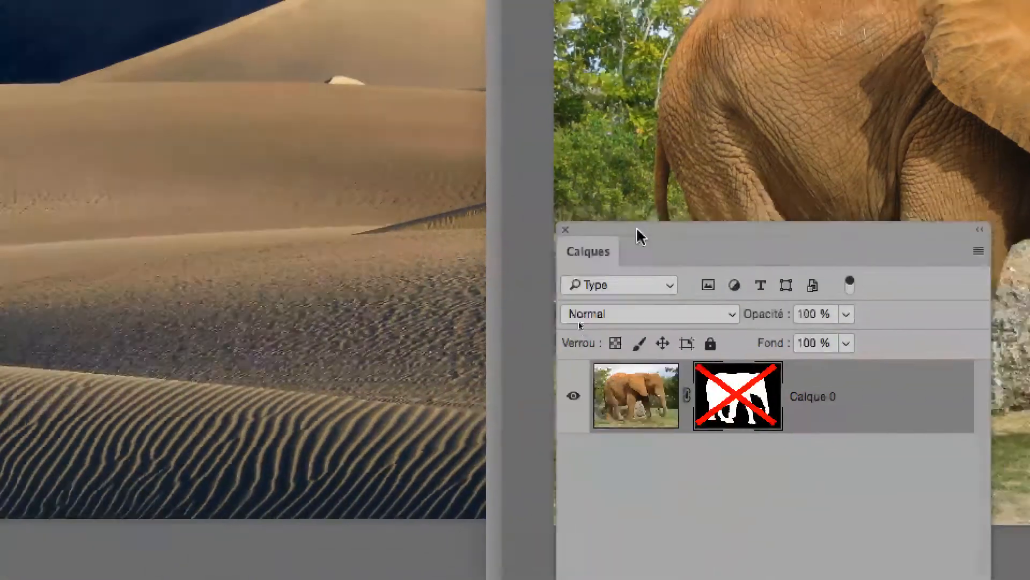
pyautogui.keyDown('shift'); pyautogui.click(616, 197); pyautogui.keyUp('shift')
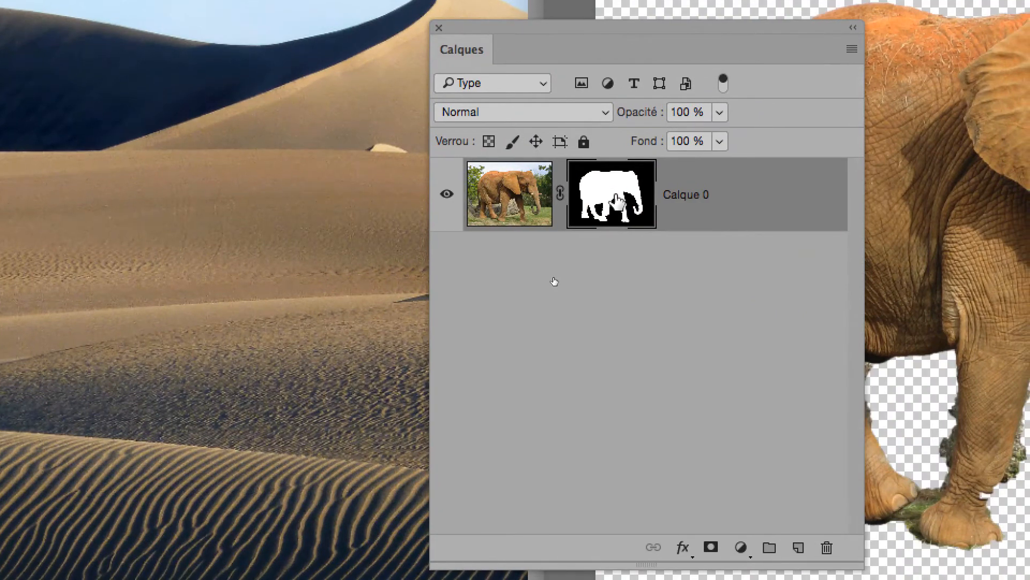
pyautogui.keyDown('shift'); pyautogui.click(616, 198); pyautogui.keyUp('shift')
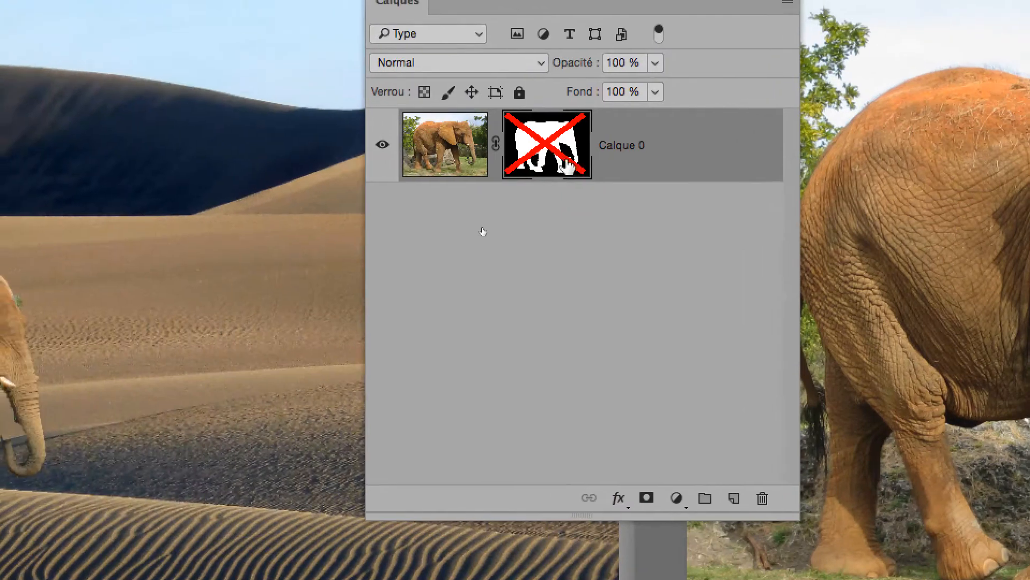
pyautogui.keyDown('shift'); pyautogui.click(567, 163); pyautogui.keyUp('shift')
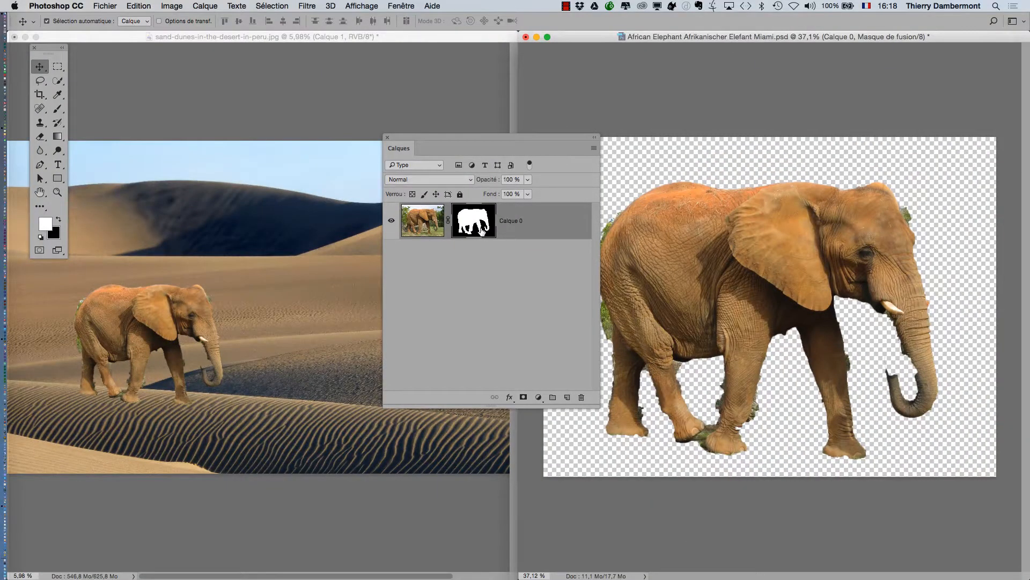
pyautogui.keyDown('shift'); pyautogui.click(482, 231); pyautogui.keyUp('shift')
pyautogui.keyDown('shift'); pyautogui.click(482, 230); pyautogui.keyUp('shift')
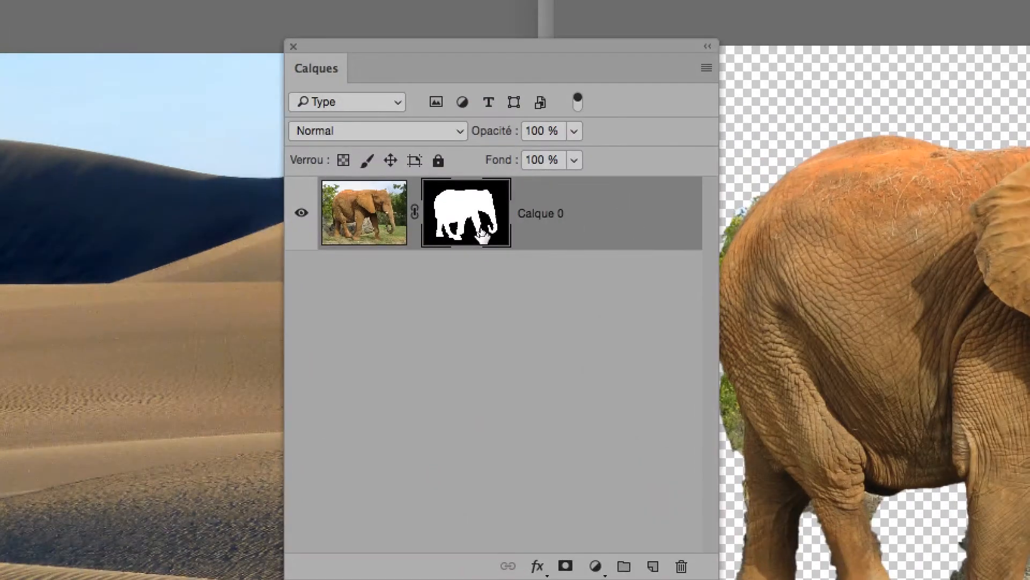
pyautogui.keyDown('shift'); pyautogui.click(481, 231); pyautogui.keyUp('shift')
pyautogui.keyDown('shift'); pyautogui.click(482, 231); pyautogui.keyUp('shift')
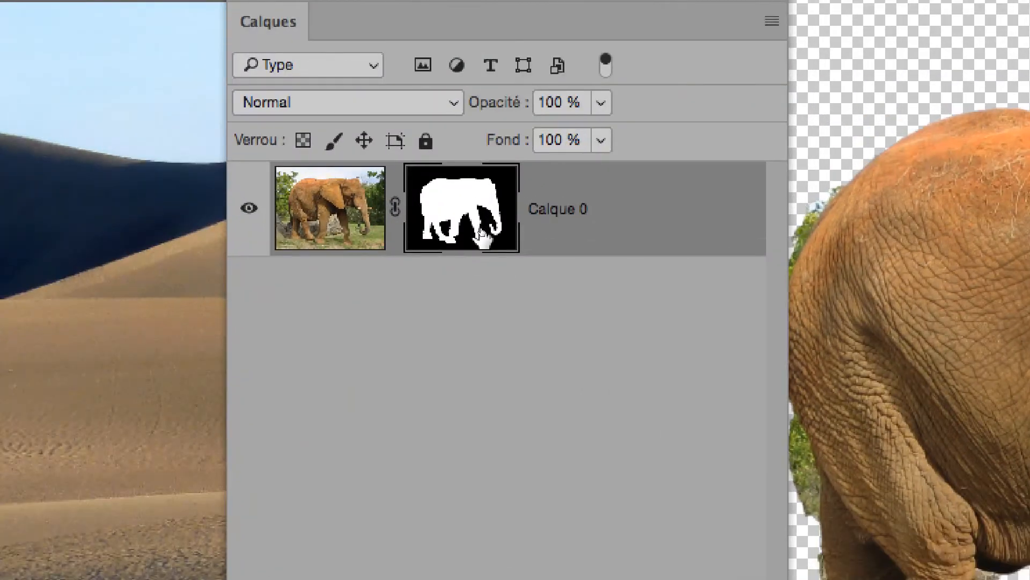
pyautogui.keyDown('shift'); pyautogui.click(482, 231); pyautogui.keyUp('shift')
pyautogui.keyDown('shift'); pyautogui.click(482, 231); pyautogui.keyUp('shift')
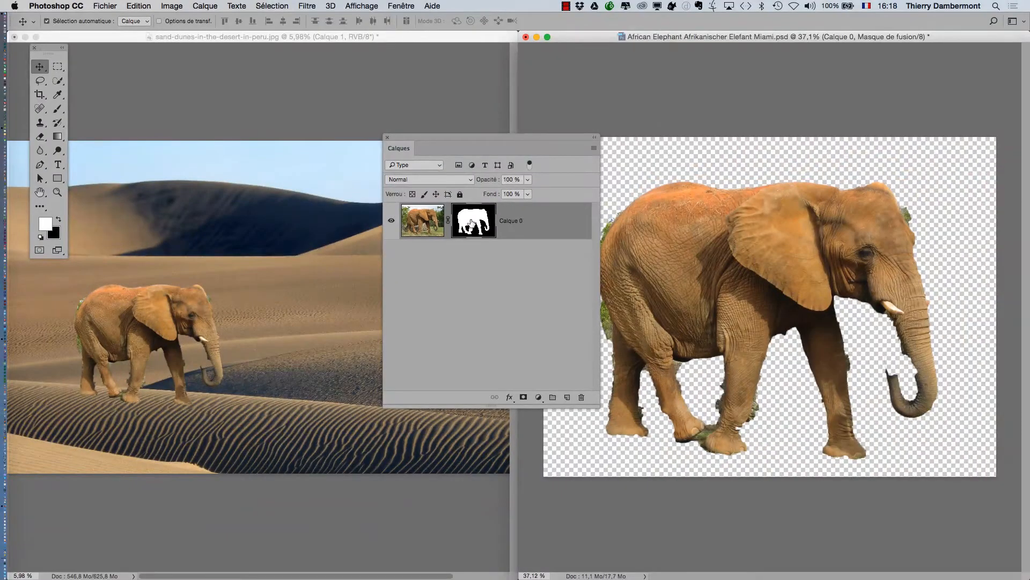
pyautogui.keyDown('shift'); pyautogui.click(482, 230); pyautogui.keyUp('shift')
pyautogui.keyDown('shift'); pyautogui.click(483, 231); pyautogui.keyUp('shift')
# Switch layer filtering off and on several times, leaving it on
pyautogui.moveTo(520, 137); pyautogui.dragTo(456, 118)
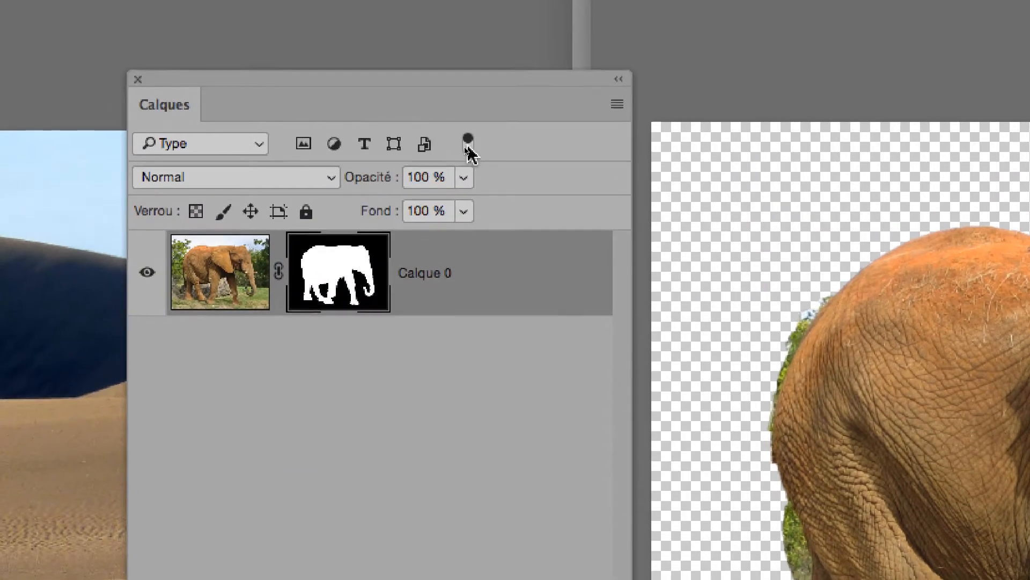
pyautogui.click(450, 151)
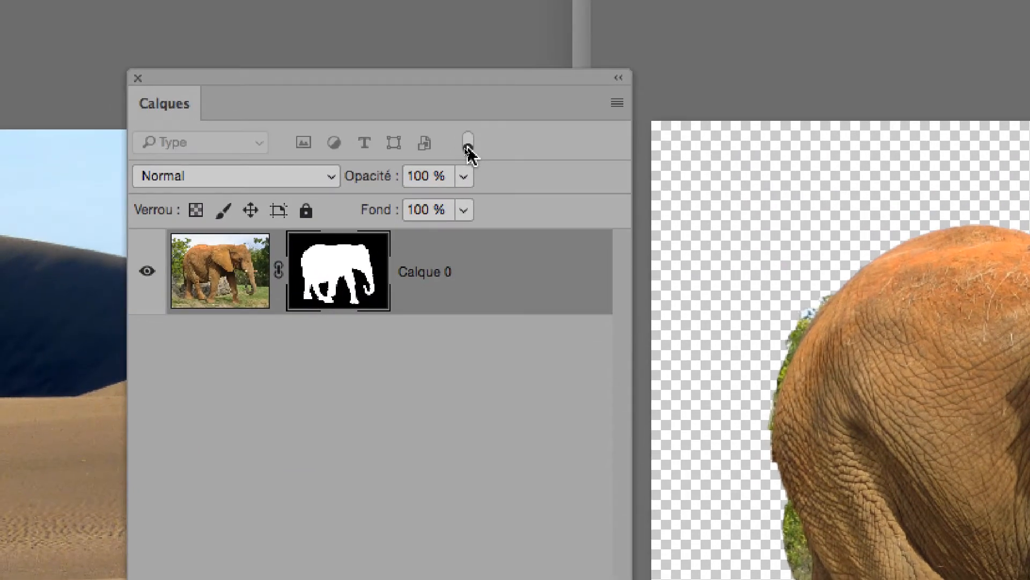
pyautogui.click(467, 148)
pyautogui.click(467, 148)
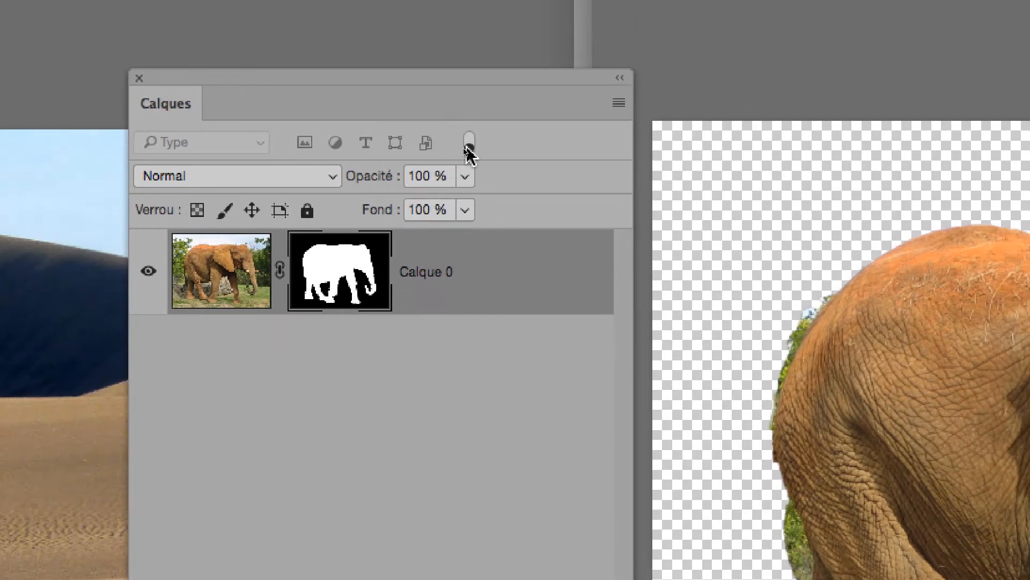
pyautogui.click(468, 149)
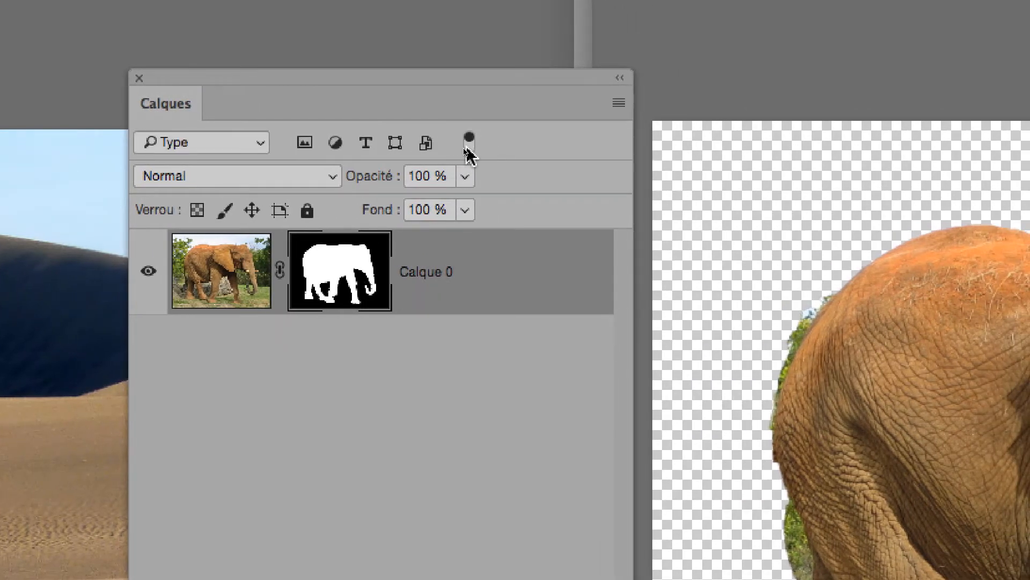
pyautogui.click(470, 150)
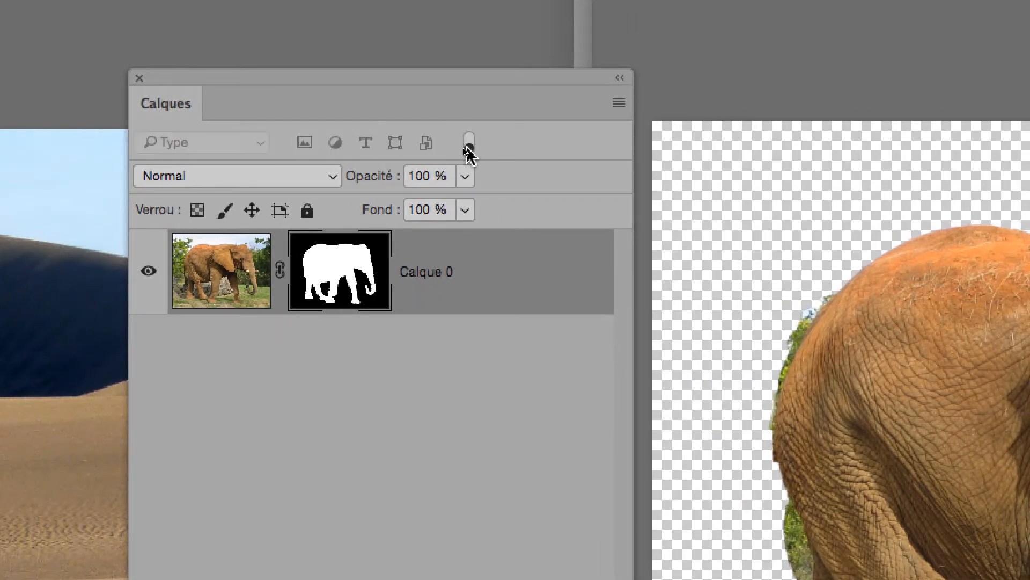
pyautogui.click(470, 150)
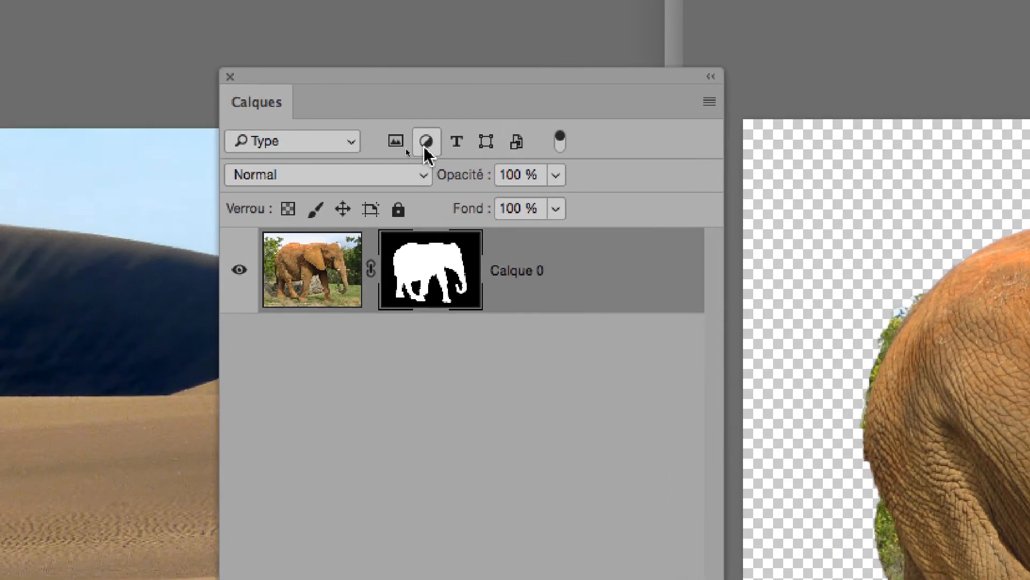
# Filter the layer list to adjustment and text layers, and switch the layer filtering off
pyautogui.click(425, 149)
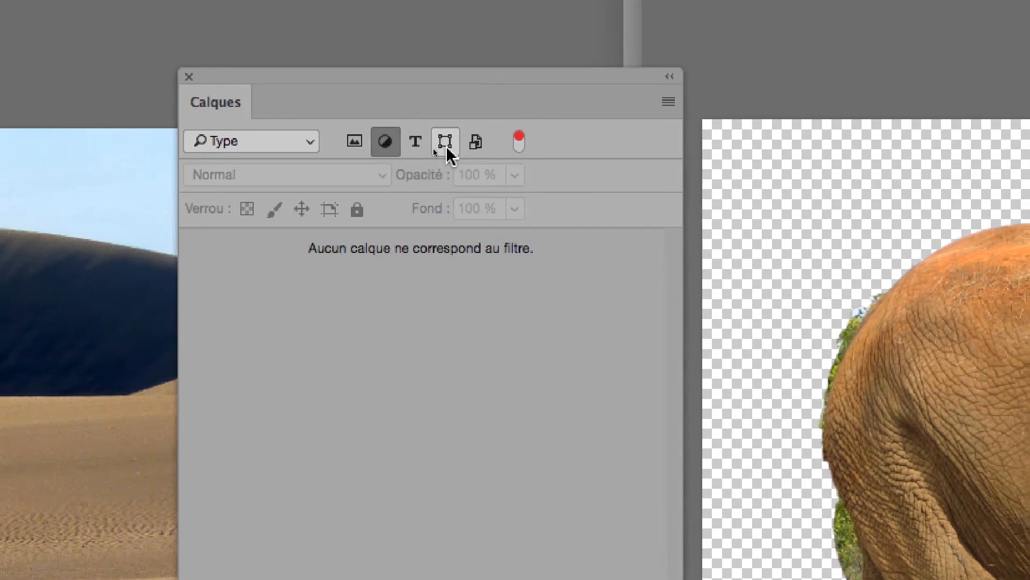
pyautogui.click(420, 146)
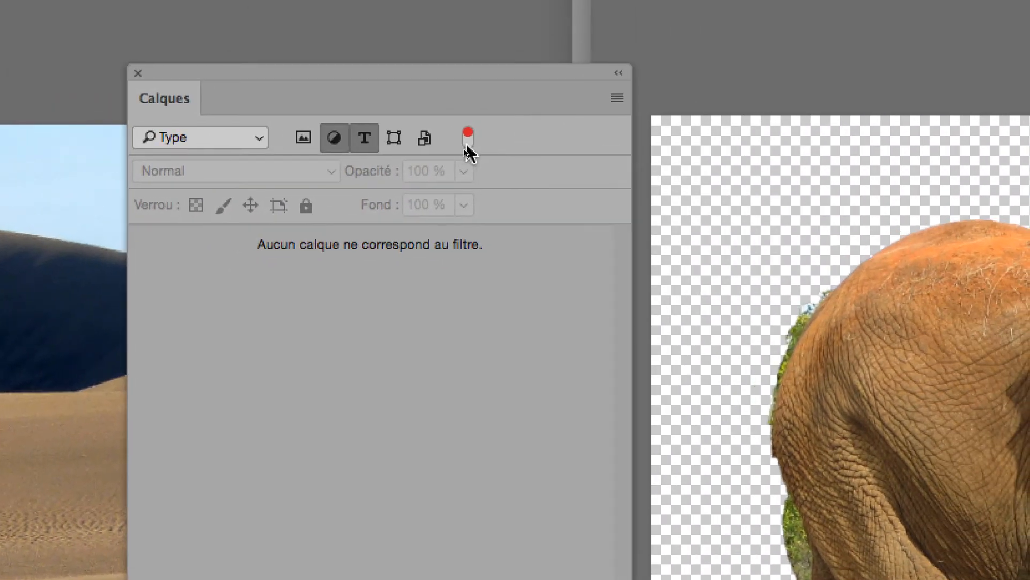
pyautogui.click(466, 143)
pyautogui.click(467, 143)
pyautogui.click(467, 141)
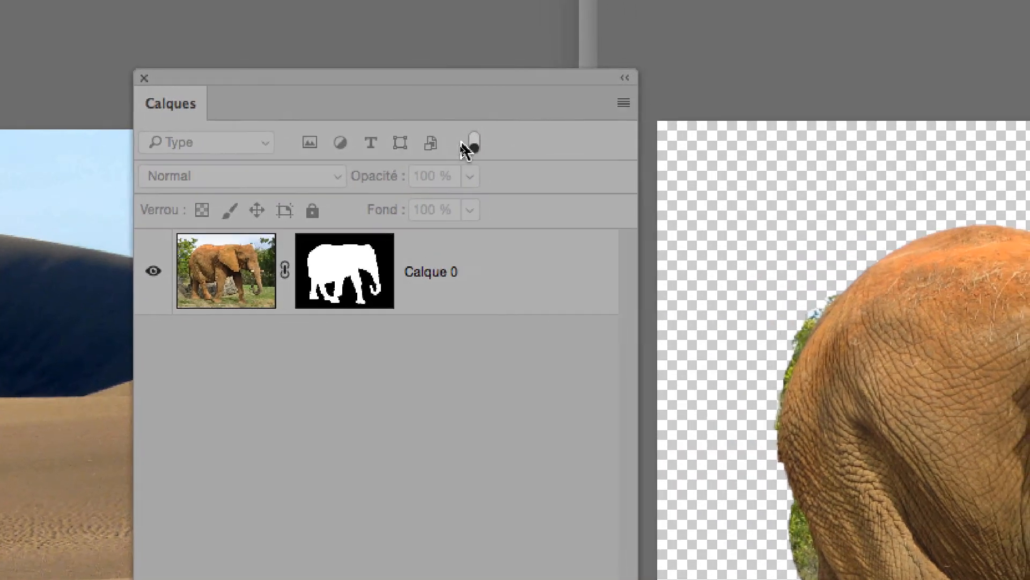
# Re-enable layer filtering and try the adjustment, pixel, shape and smart object filters in turn, clearing each one
pyautogui.click(472, 144)
pyautogui.click(371, 143)
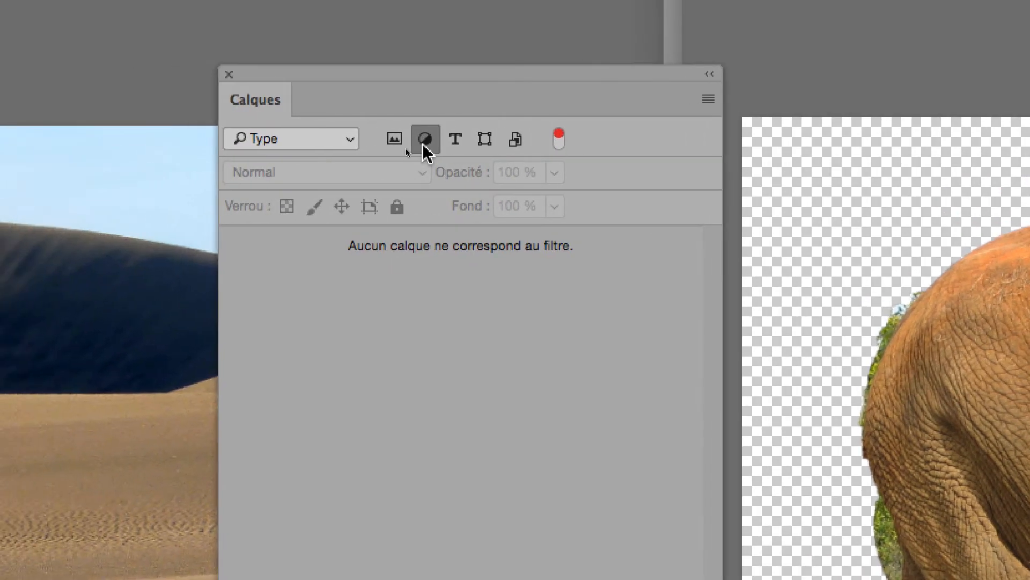
pyautogui.click(423, 144)
pyautogui.click(398, 144)
pyautogui.click(399, 144)
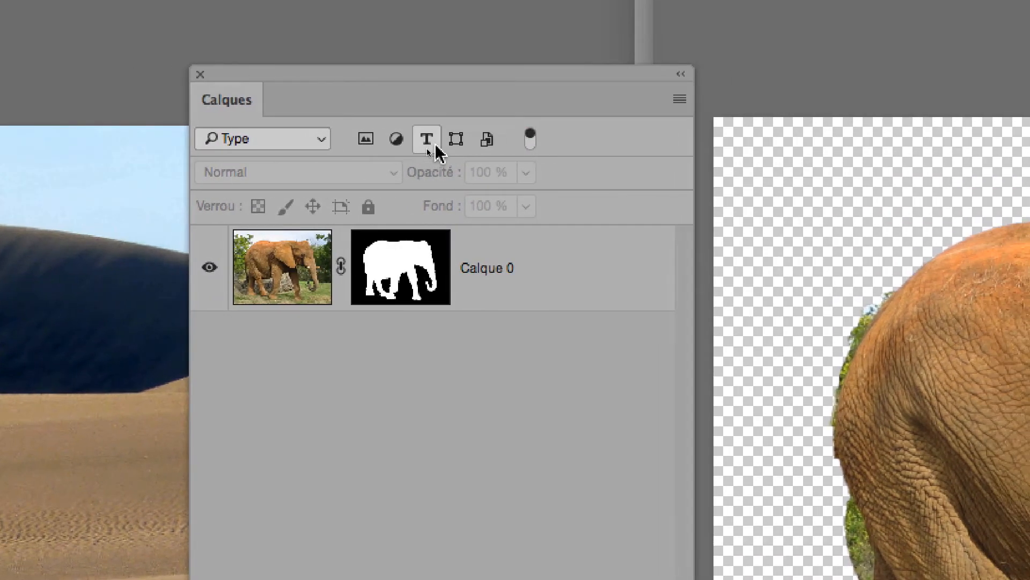
pyautogui.click(456, 144)
pyautogui.click(456, 144)
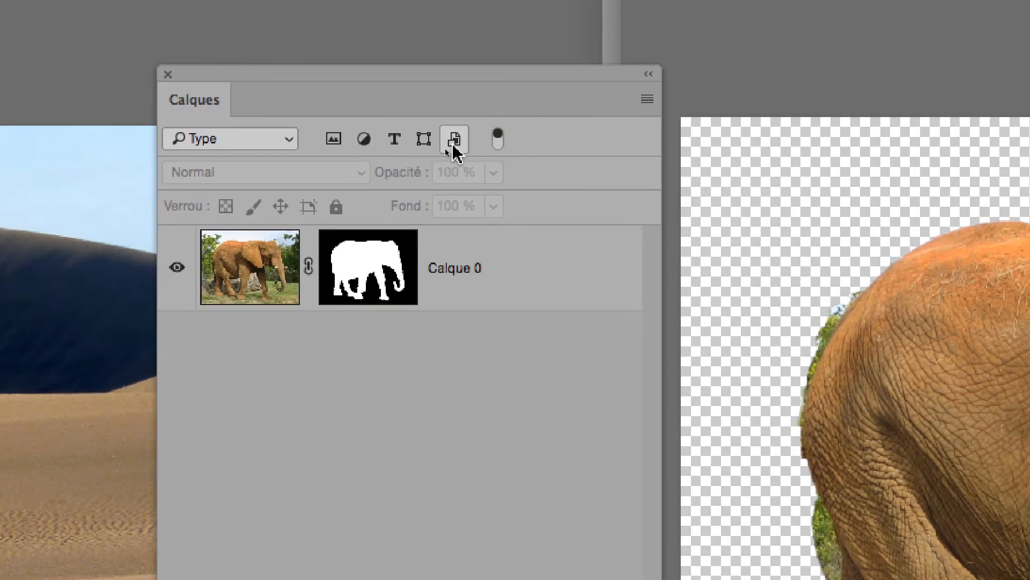
pyautogui.click(453, 143)
pyautogui.click(453, 142)
pyautogui.click(398, 145)
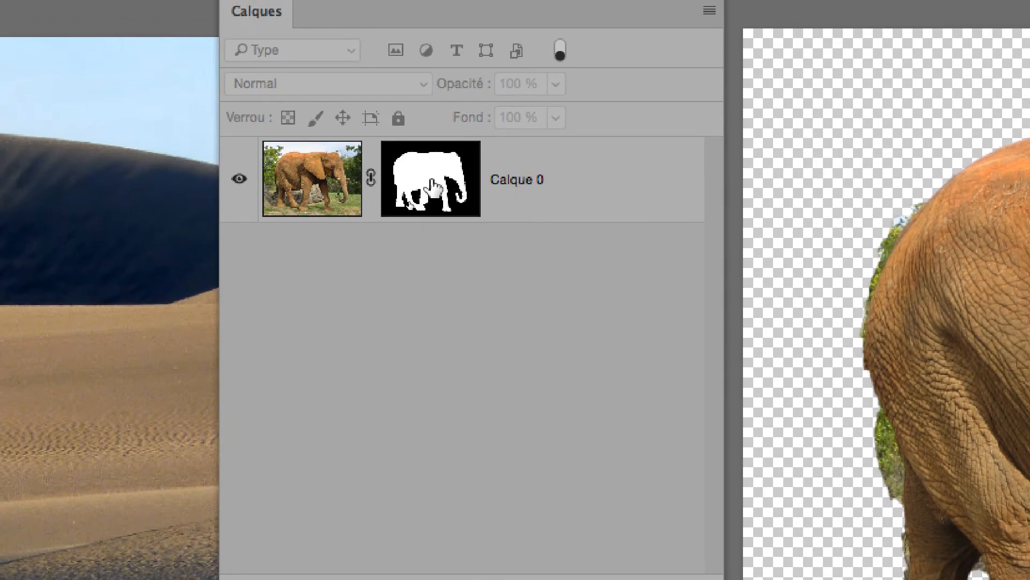
# Display the elephant layer's black-and-white mask on its own in the document window
pyautogui.keyDown('alt'); pyautogui.click(432, 184); pyautogui.keyUp('alt')
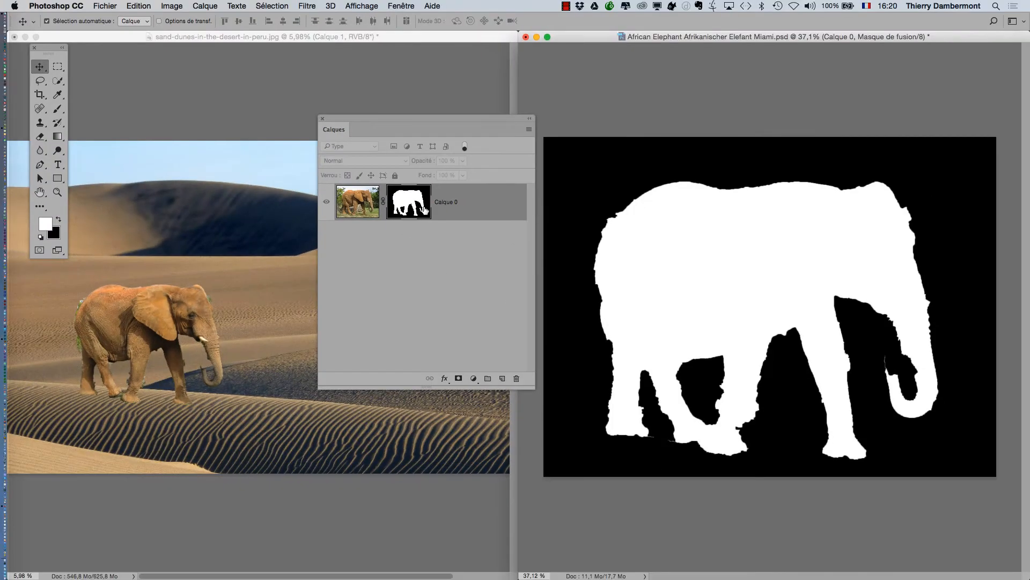
# Toggle the elephant document between its black-and-white mask and the normal image several times, ending on the normal image
pyautogui.keyDown('alt'); pyautogui.click(422, 207); pyautogui.keyUp('alt')
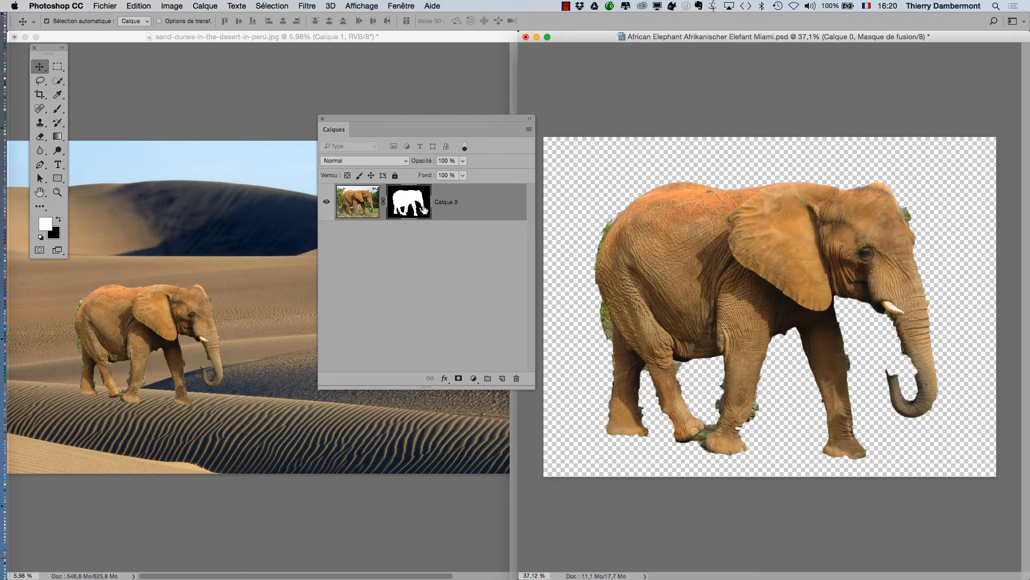
pyautogui.keyDown('alt'); pyautogui.click(423, 207); pyautogui.keyUp('alt')
pyautogui.keyDown('alt'); pyautogui.click(423, 207); pyautogui.keyUp('alt')
pyautogui.keyDown('alt'); pyautogui.click(416, 211); pyautogui.keyUp('alt')
pyautogui.keyDown('alt'); pyautogui.click(416, 210); pyautogui.keyUp('alt')
pyautogui.keyDown('alt'); pyautogui.click(416, 211); pyautogui.keyUp('alt')
pyautogui.keyDown('alt'); pyautogui.click(415, 210); pyautogui.keyUp('alt')
# Target the elephant layer's image rather than its mask, and copy the layer together with its mask into the desert document
pyautogui.moveTo(379, 122); pyautogui.dragTo(419, 74)
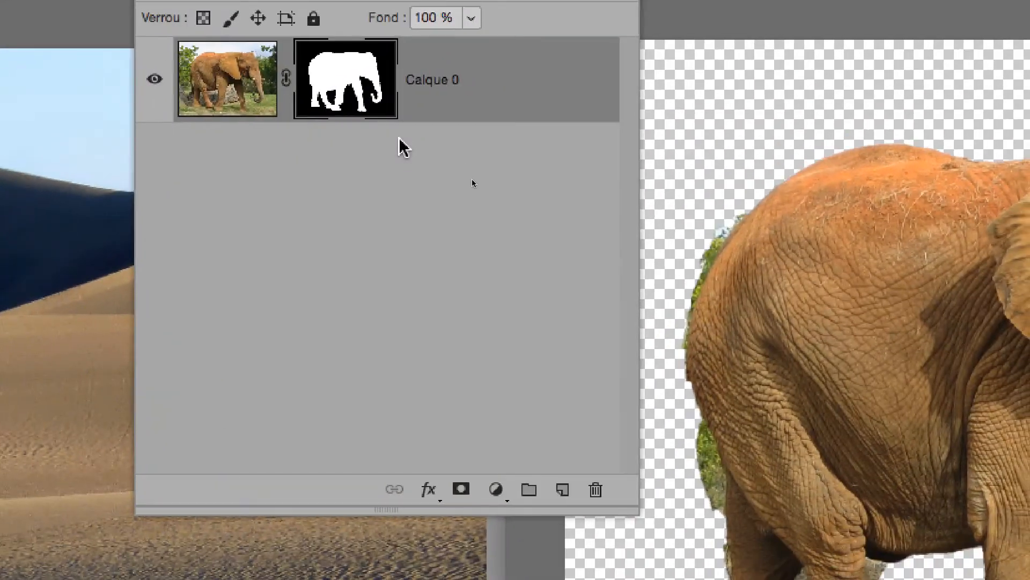
pyautogui.click(787, 462)
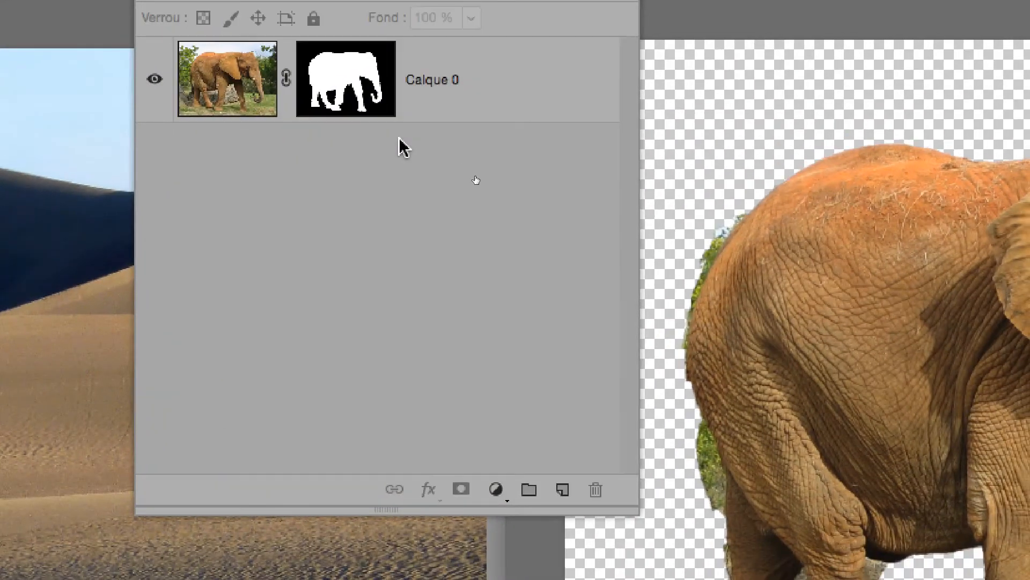
pyautogui.click(741, 396)
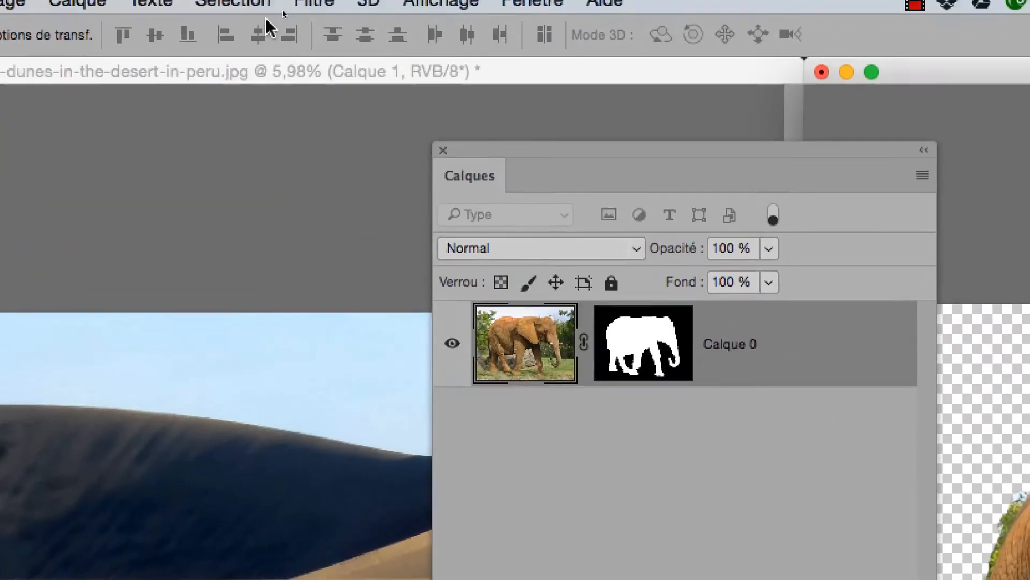
pyautogui.click(265, 16)
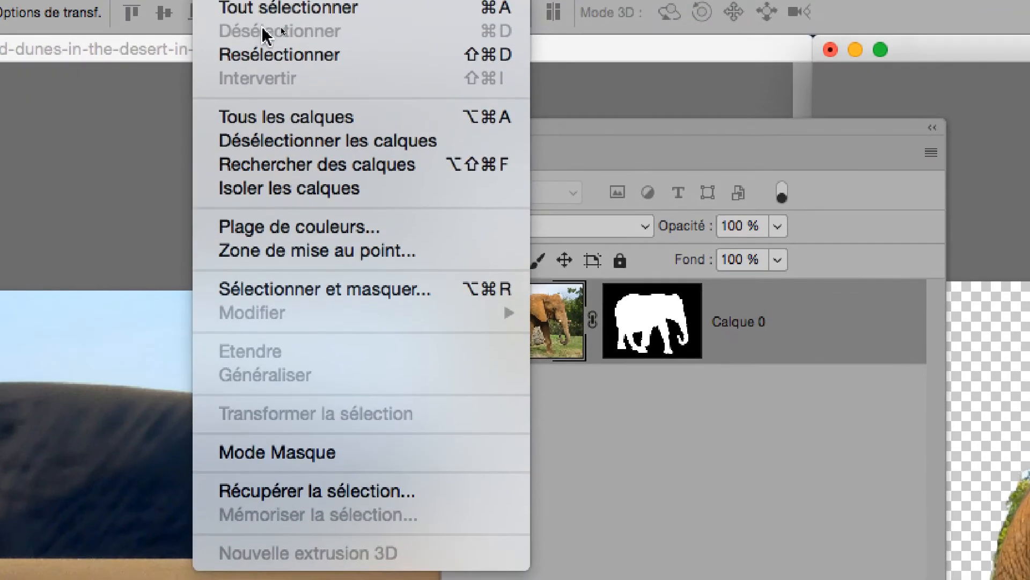
pyautogui.click(273, 68)
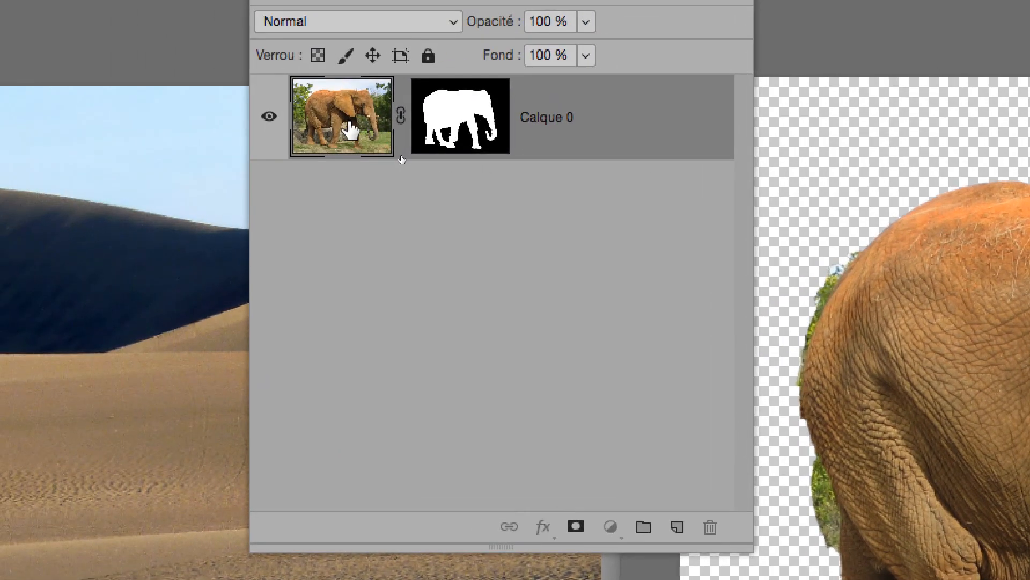
pyautogui.moveTo(349, 128); pyautogui.dragTo(259, 237)
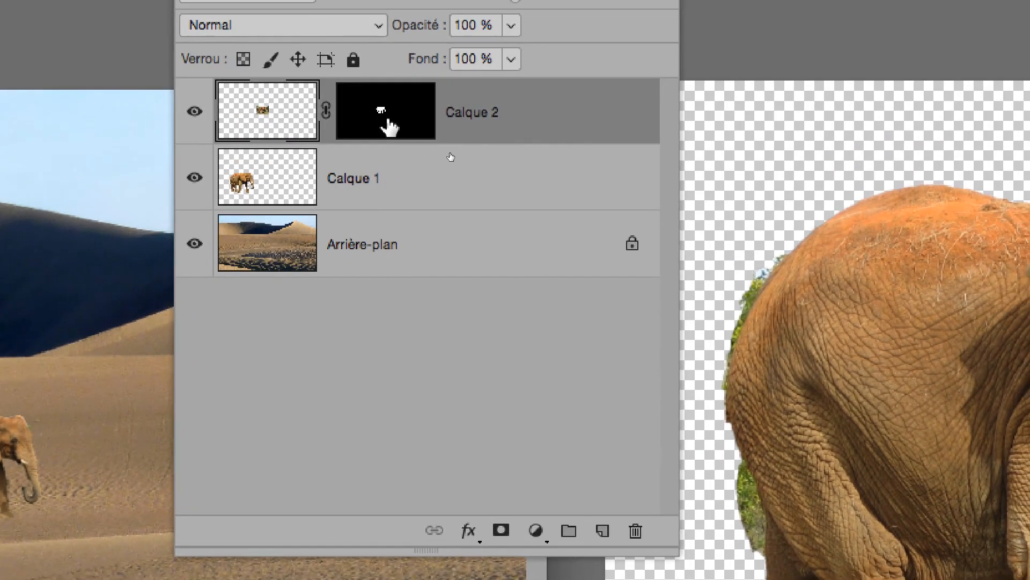
# Delete the unmasked elephant layer Calque 1 from the desert document, and select the masked elephant layer Calque 2
pyautogui.click(258, 188)
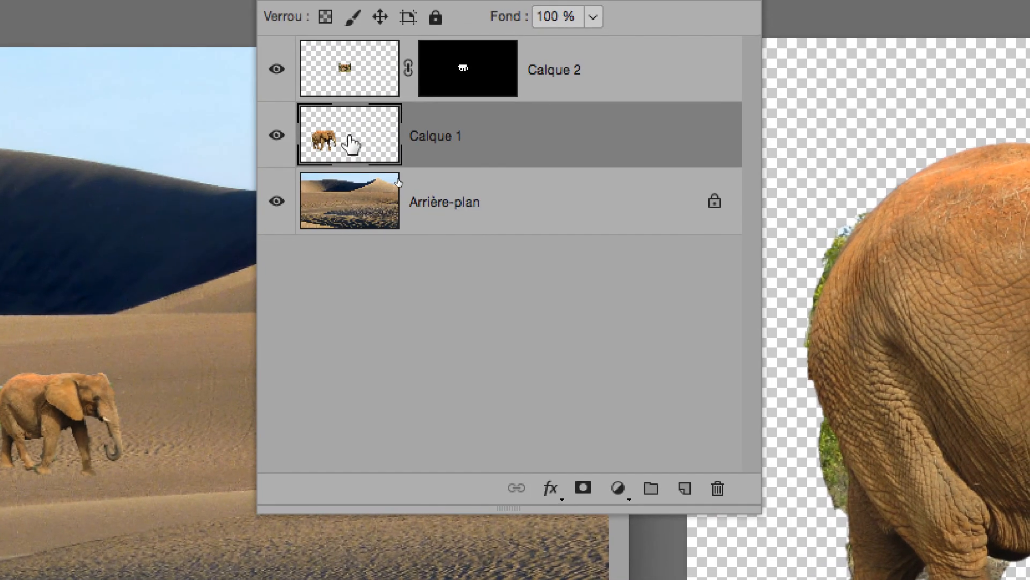
pyautogui.moveTo(352, 144); pyautogui.dragTo(719, 472)
pyautogui.moveTo(466, 243); pyautogui.dragTo(465, 255)
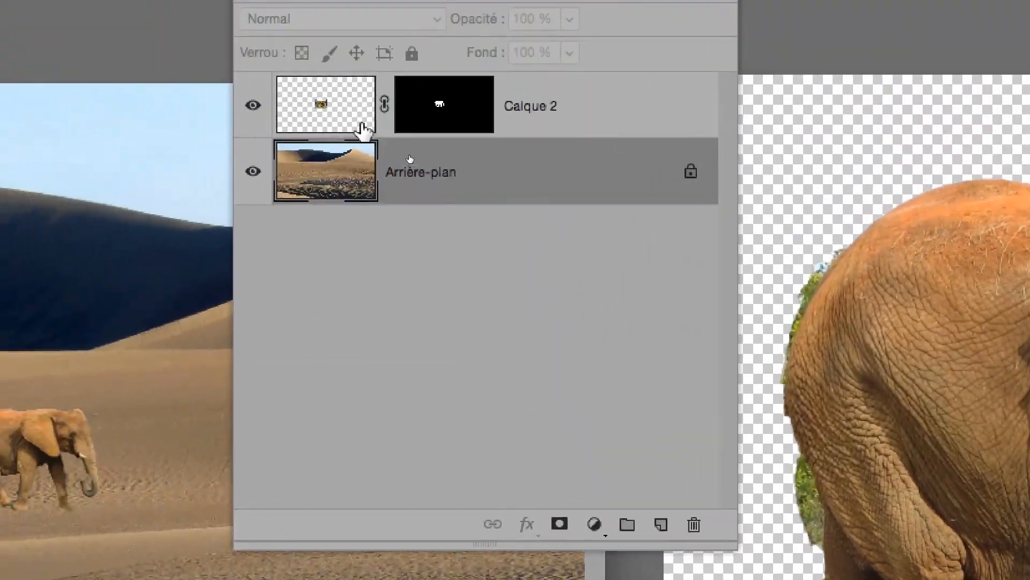
pyautogui.click(356, 128)
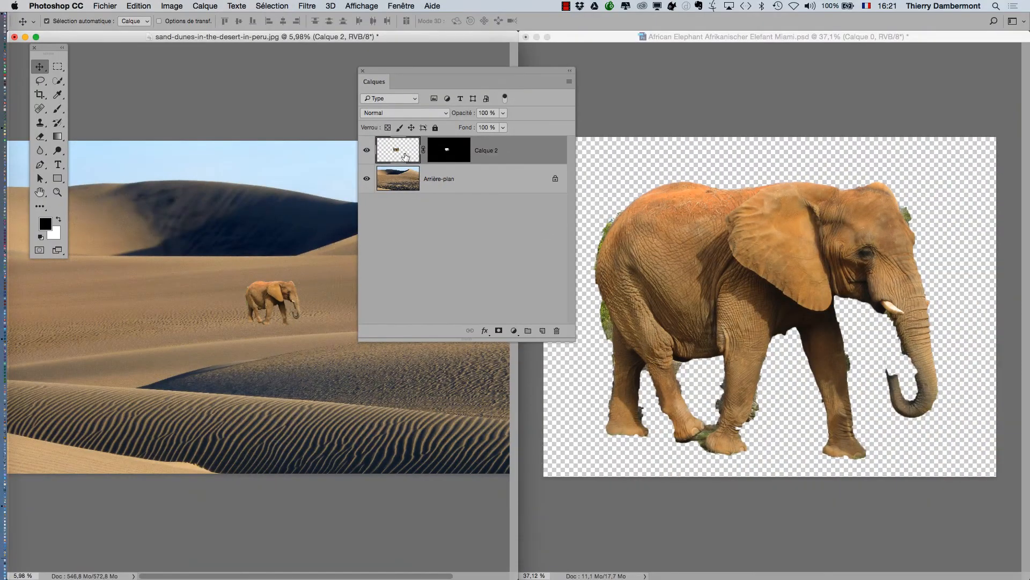
pyautogui.moveTo(417, 70); pyautogui.dragTo(512, 81)
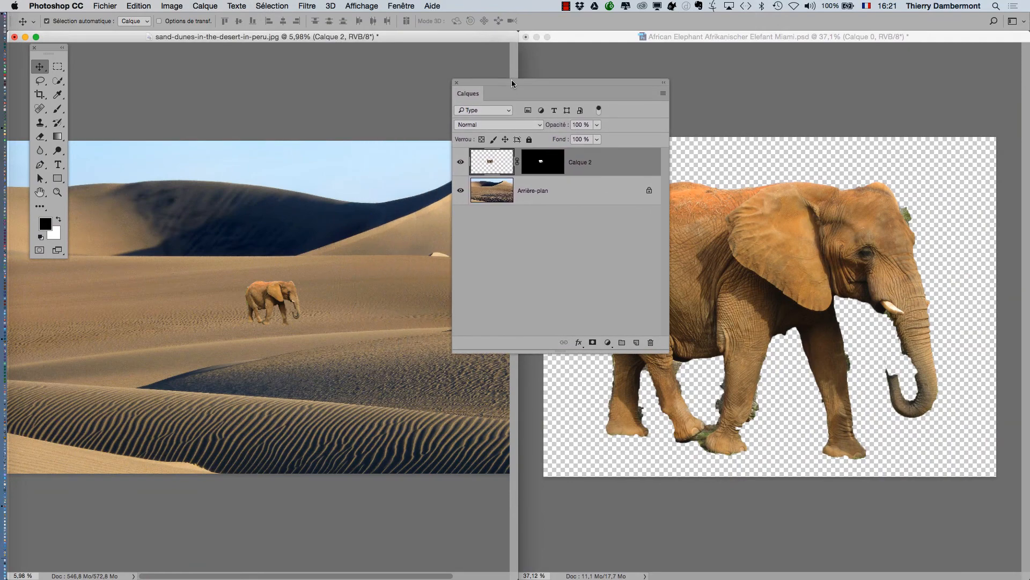